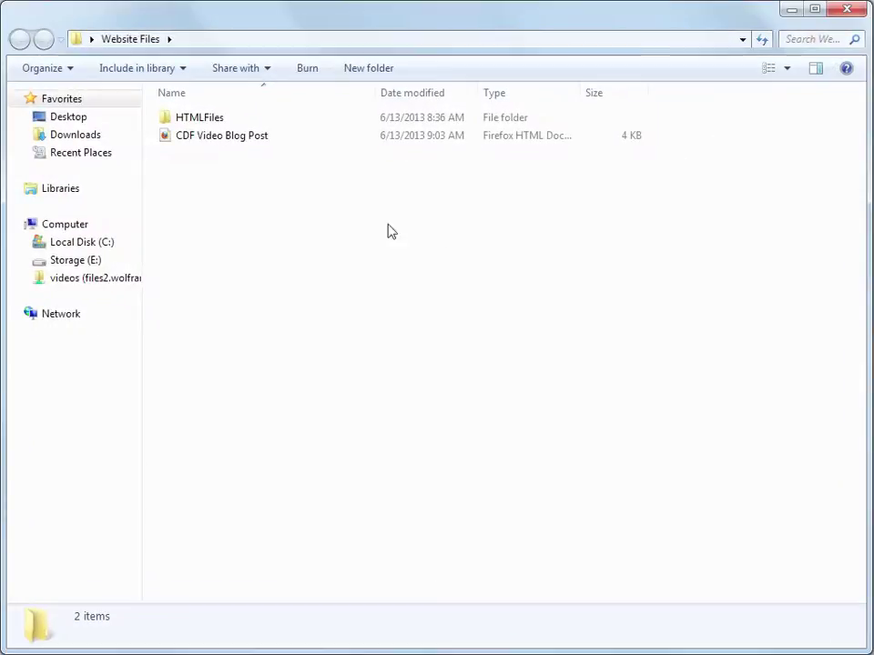
Step: Open the CDF Video Blog Post file from Website Files in Firefox
double_click(242, 139)
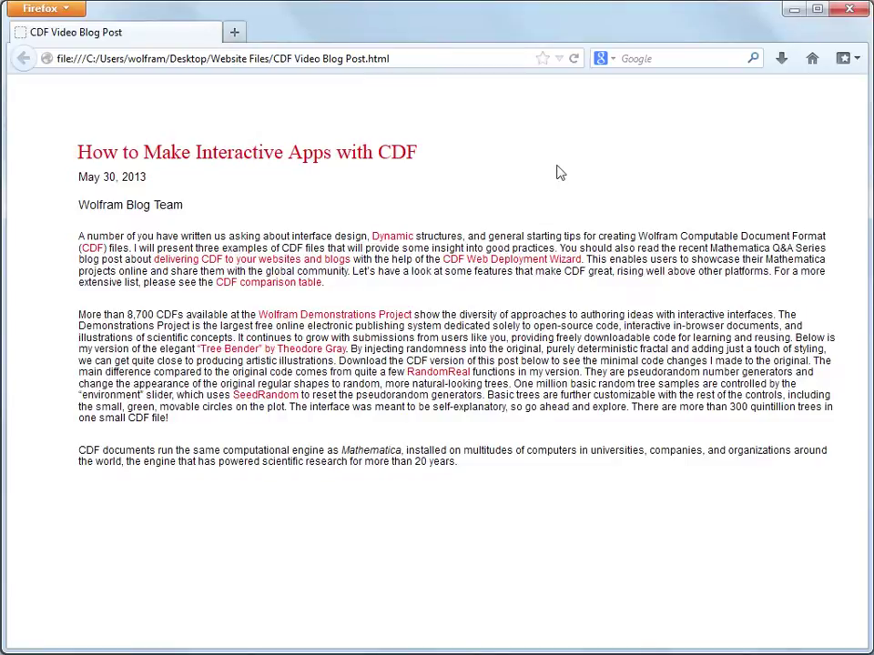
Step: Close Firefox after reading the 'How to Make Interactive Apps with CDF' post
left_click(839, 15)
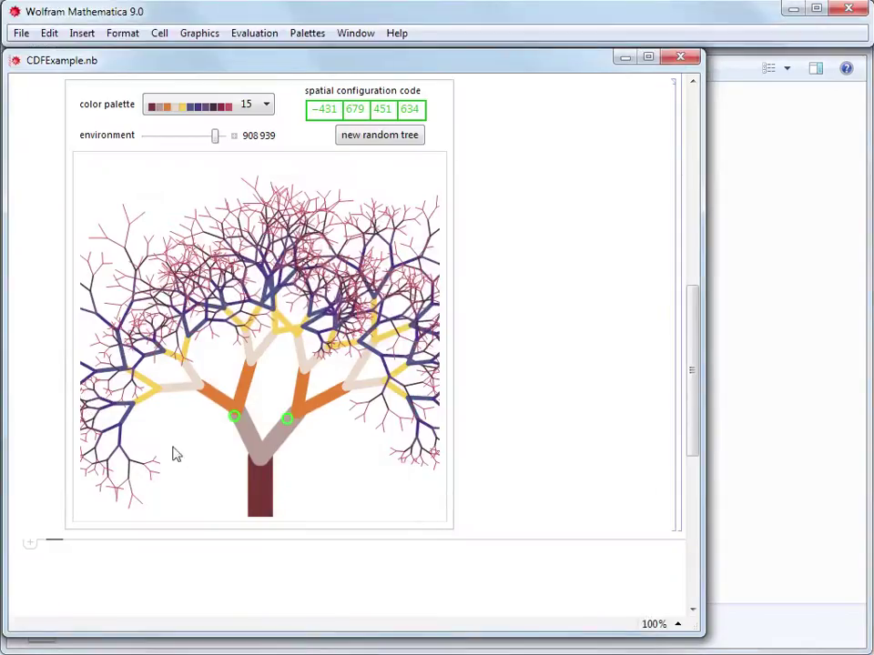
Step: Reshape the tree with the two green locators, apply palette 8, and lower the environment slider
mouse_move(234, 418)
left_mouse_down()
mouse_move(230, 399)
mouse_move(229, 421)
left_mouse_up()
mouse_move(284, 428)
left_mouse_down()
mouse_move(274, 427)
mouse_move(287, 426)
left_mouse_up()
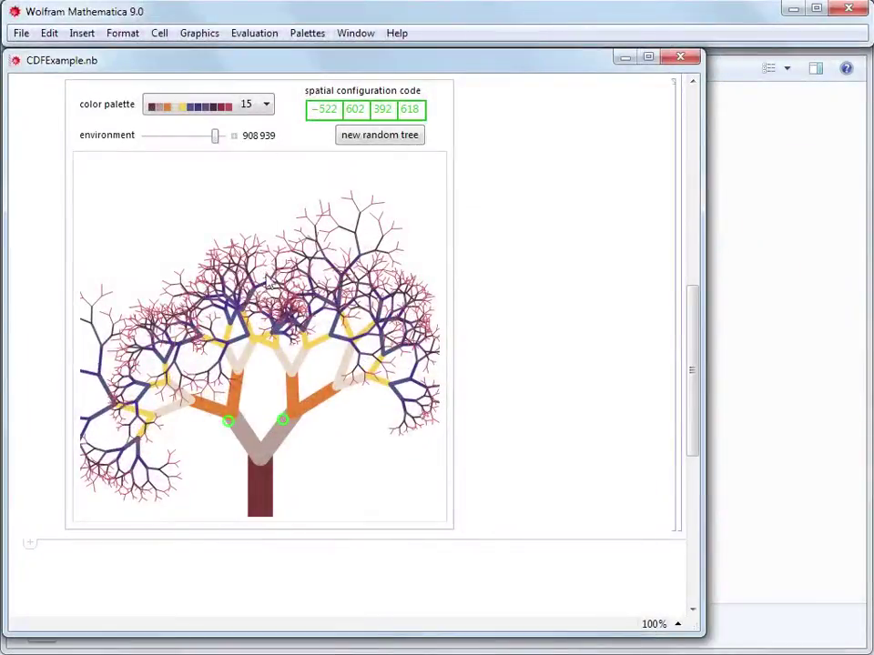
left_click(263, 106)
left_click(234, 178)
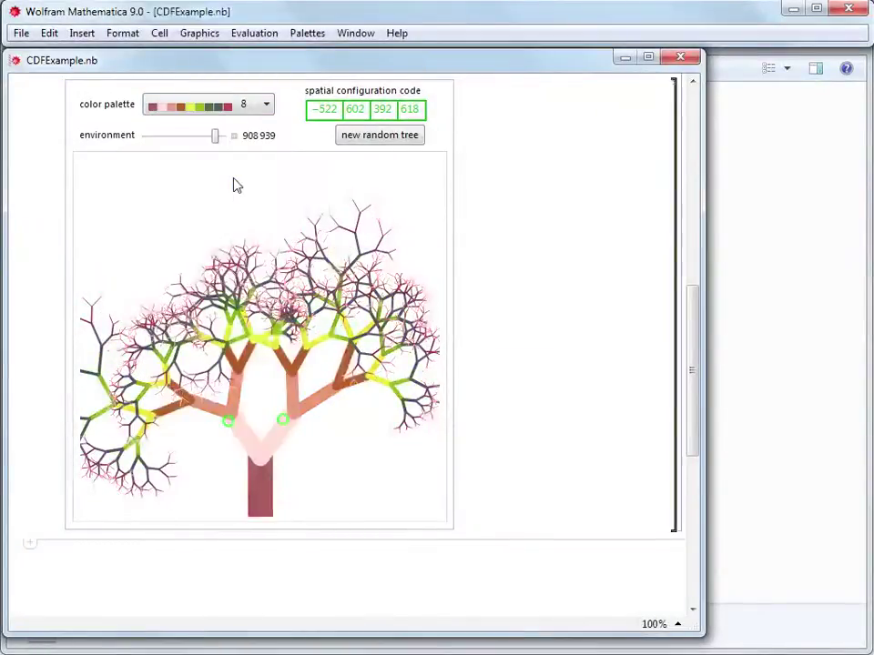
left_click_drag(218, 146, 212, 143)
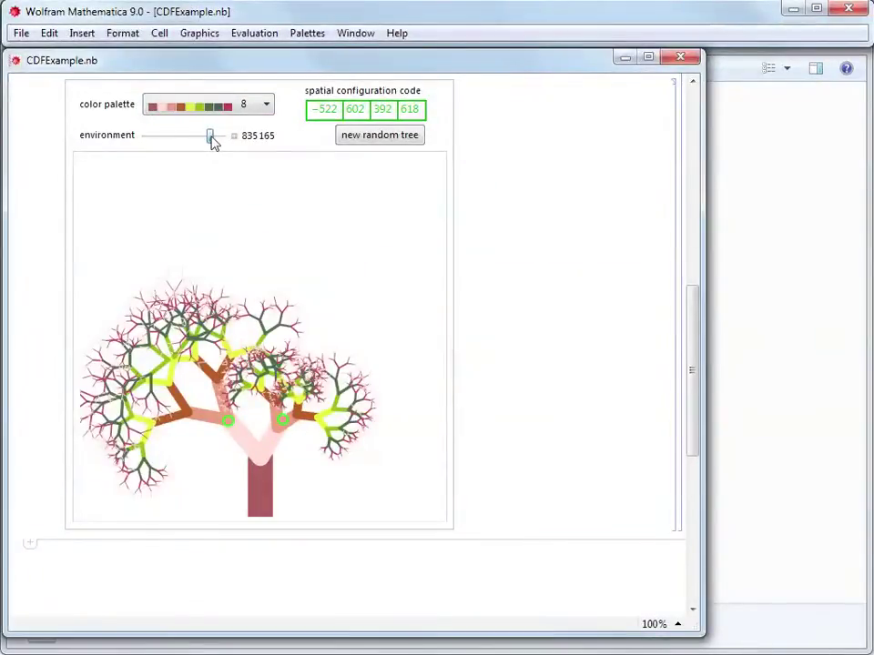
left_click(362, 138)
left_click(372, 139)
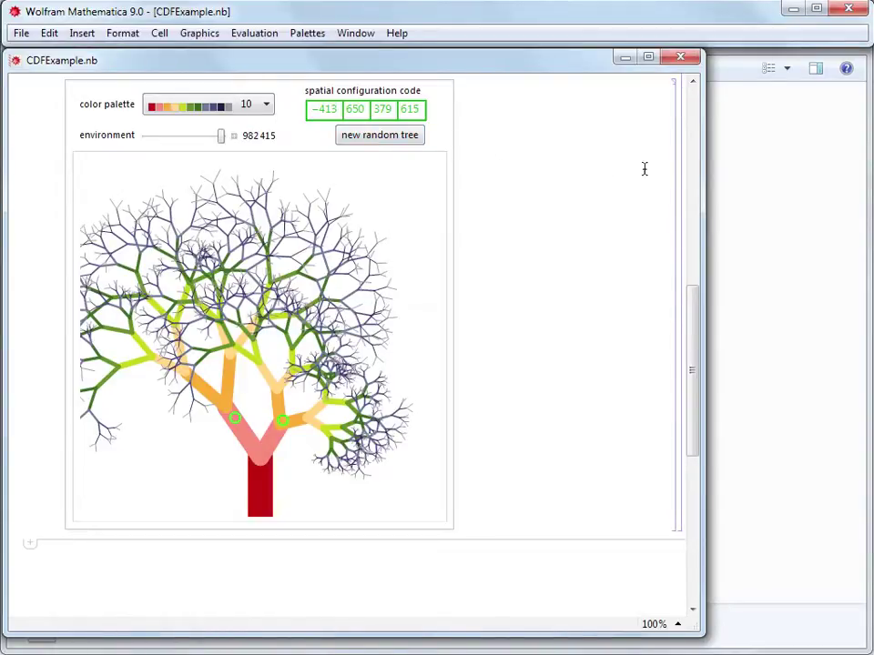
left_click(678, 167)
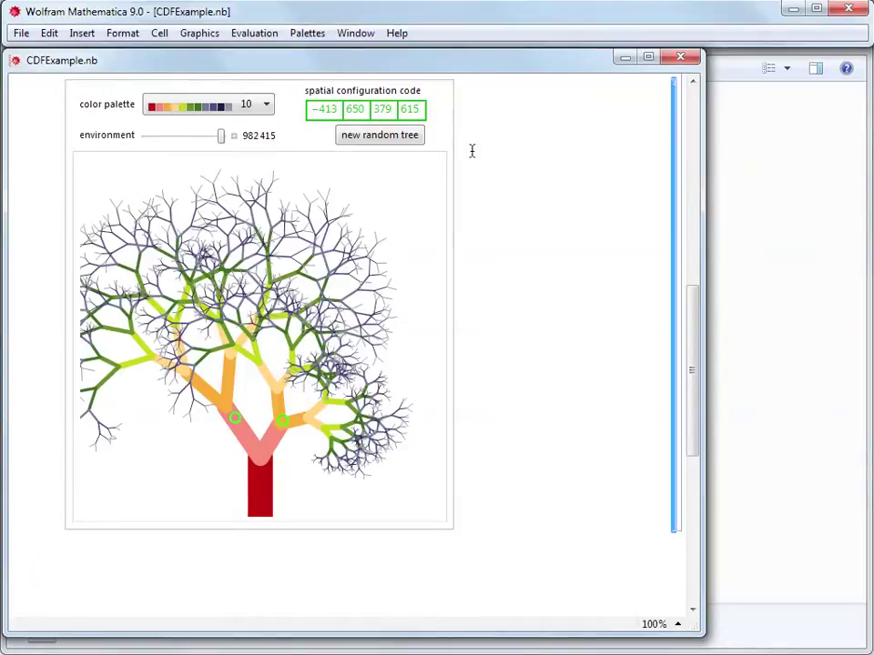
Step: Start File > CDF Export > Web Embeddable and continue past the wizard introduction
left_click(24, 37)
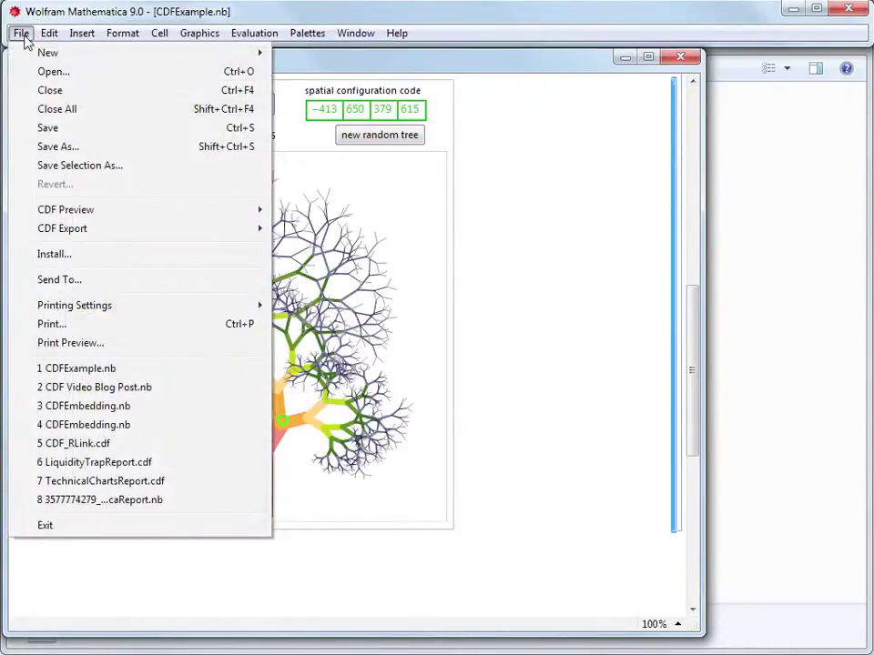
mouse_move(104, 232)
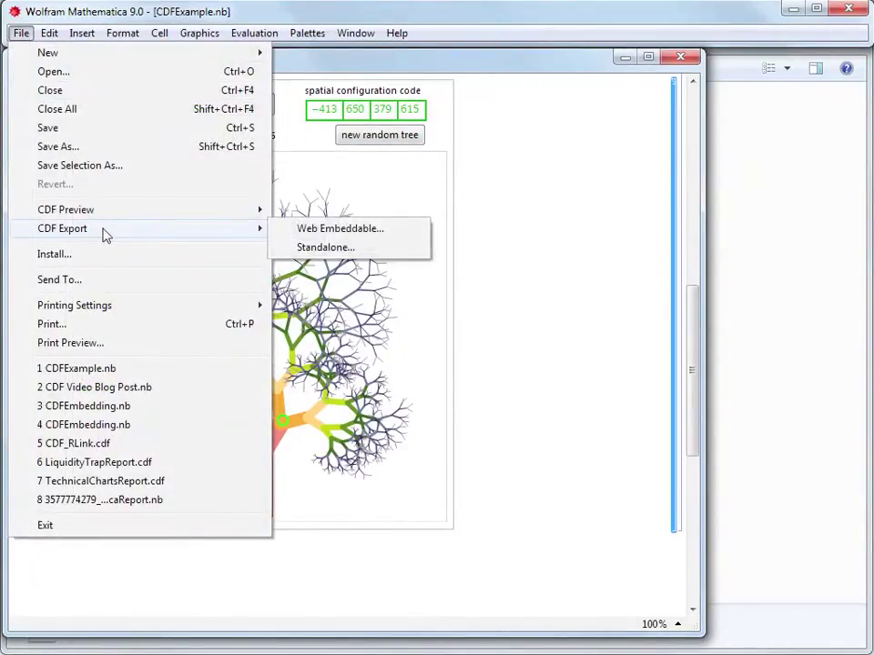
left_click(389, 236)
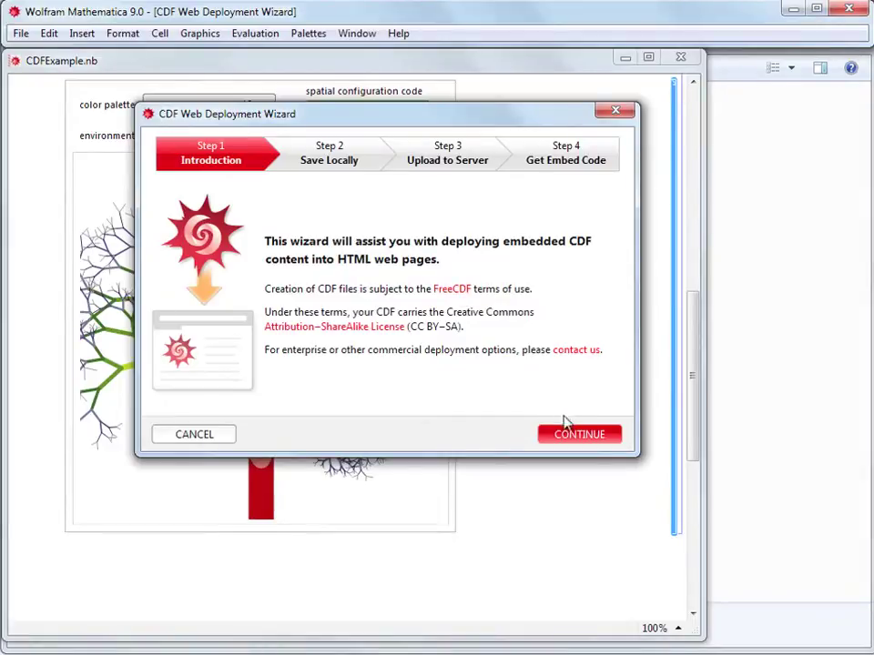
left_click(579, 436)
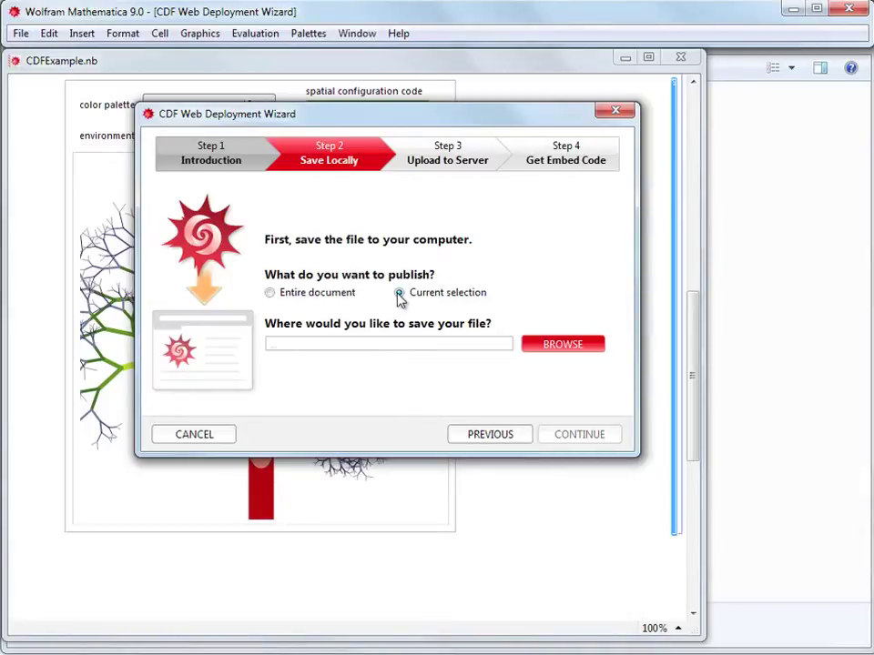
Step: Save the tree as FractalTrees.cdf in Website Files and advance to Step 4, Get Embed Code
left_click(554, 348)
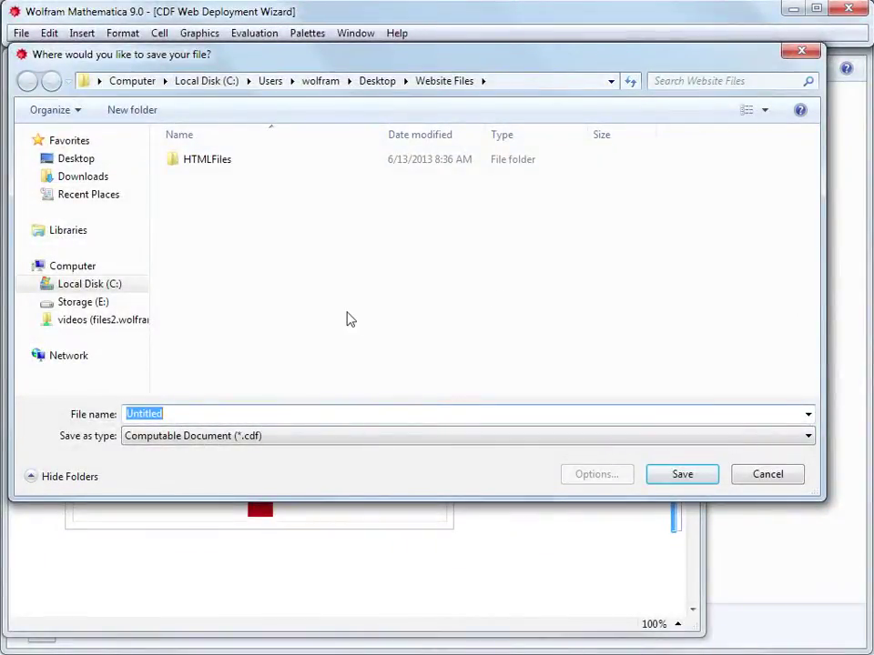
type("FractalTrees")
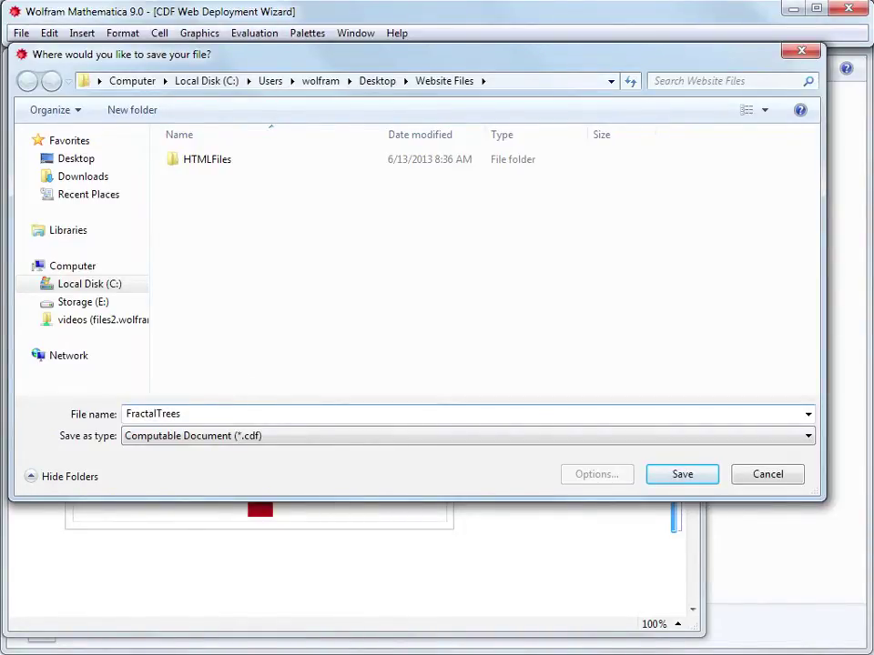
left_click(676, 479)
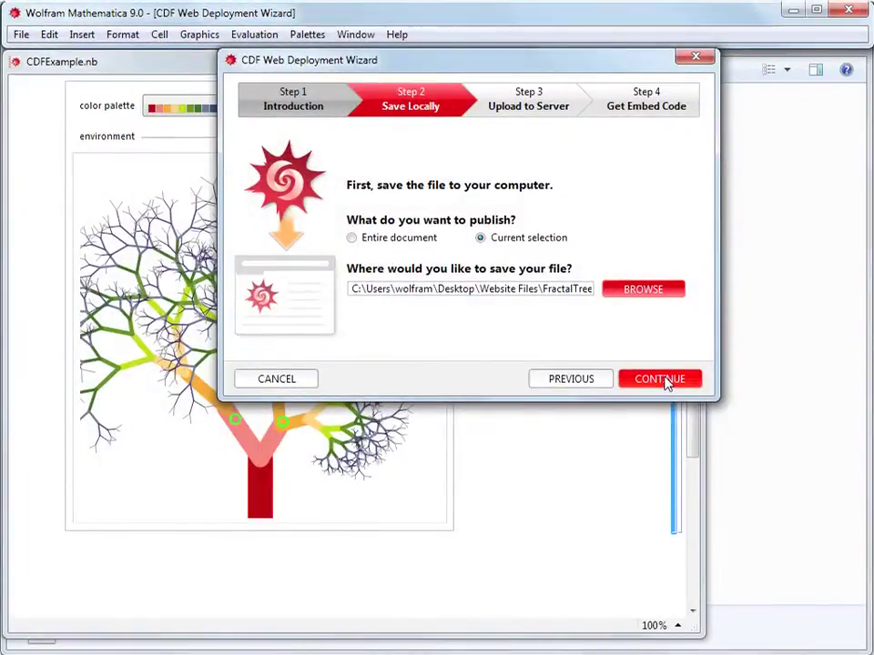
left_click(664, 378)
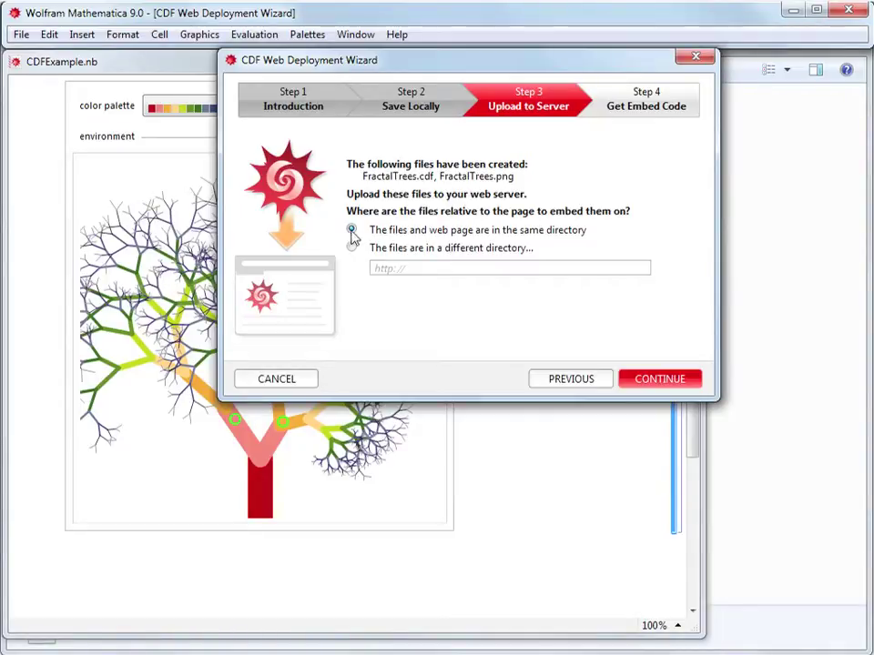
left_click(651, 381)
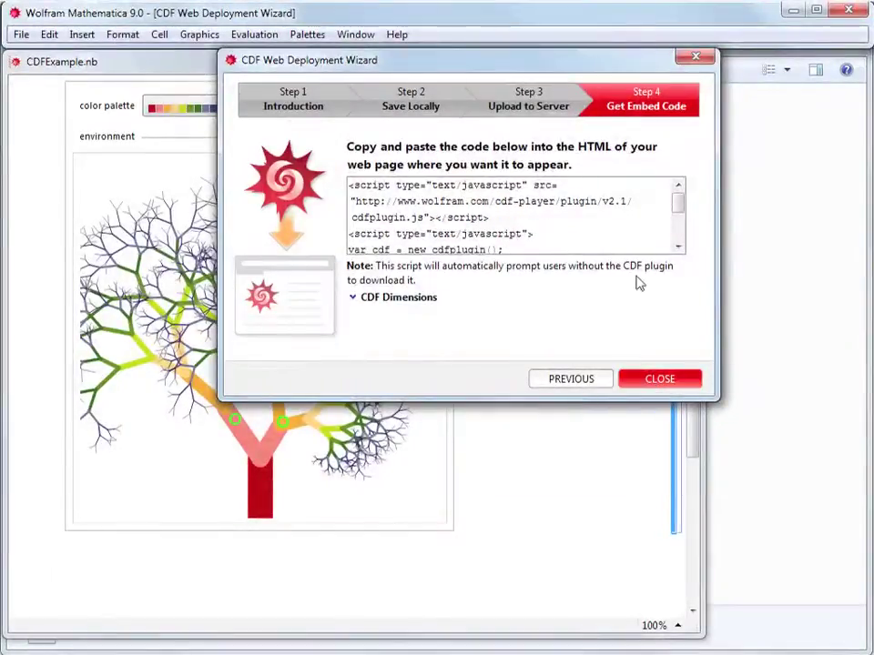
Step: Check the 488px by 546px CDF dimensions and copy the whole embed script to the clipboard
mouse_move(678, 209)
left_mouse_down()
mouse_move(679, 234)
mouse_move(676, 194)
left_mouse_up()
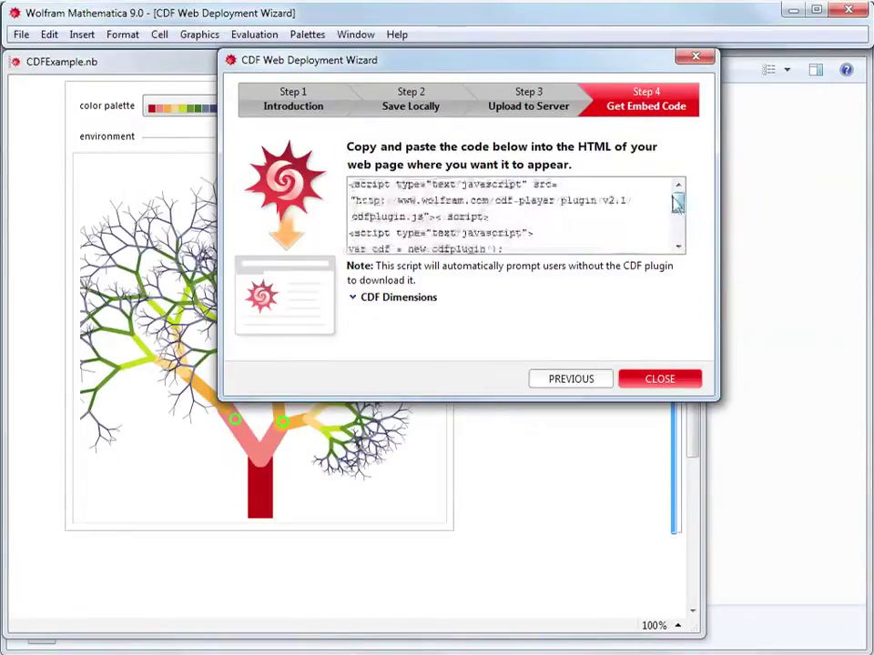
left_click(353, 298)
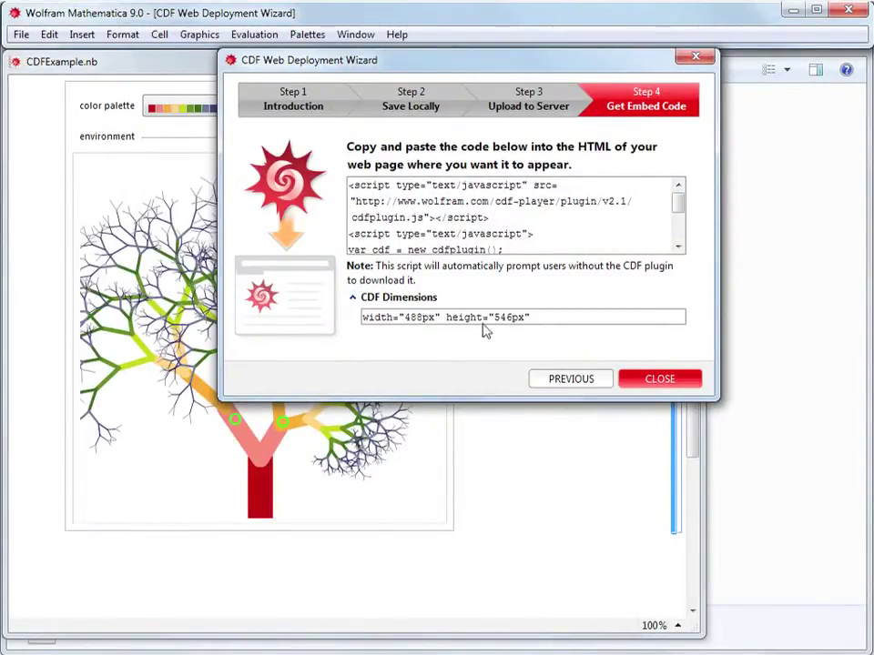
triple_click(418, 217)
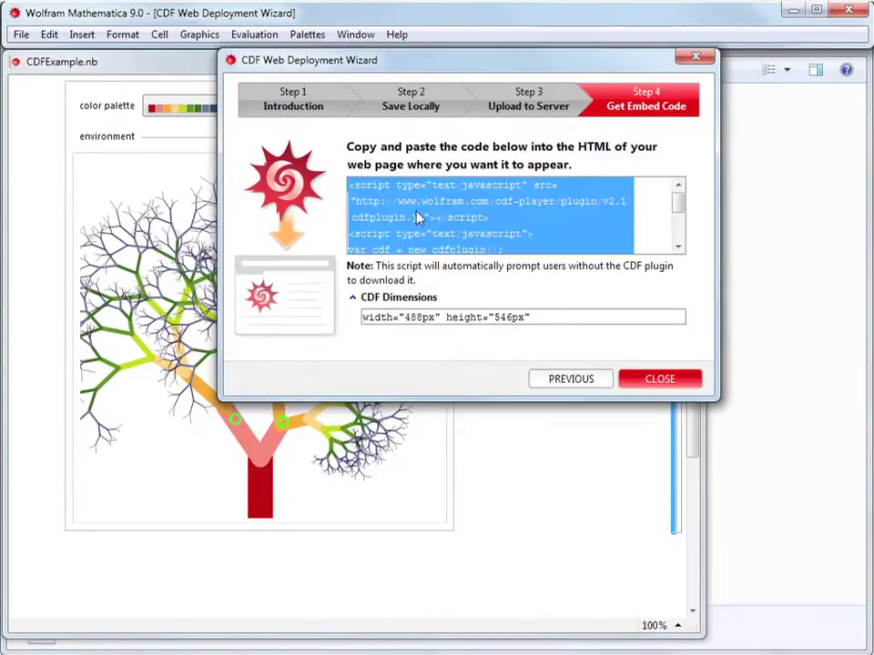
right_click(418, 218)
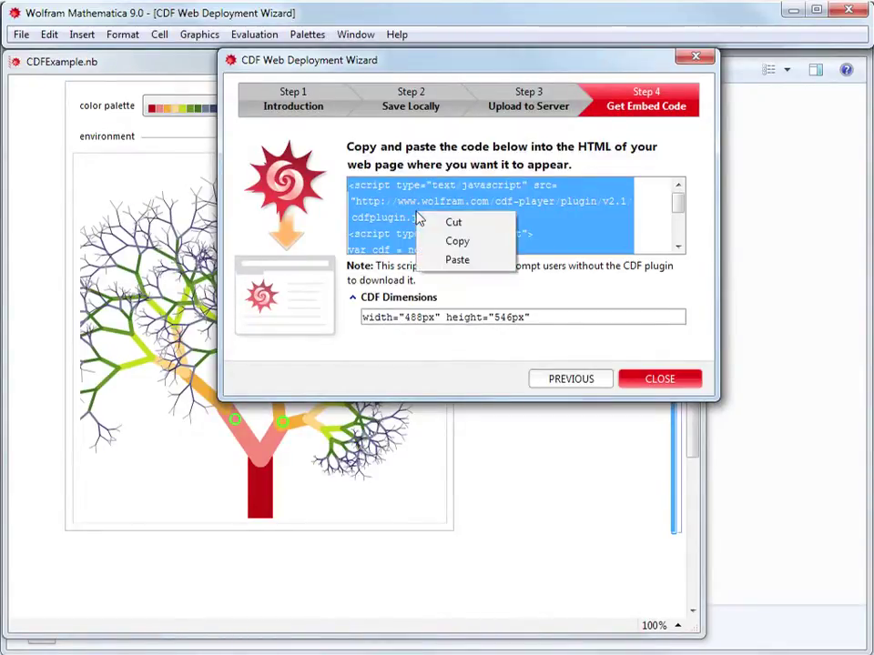
left_click(458, 242)
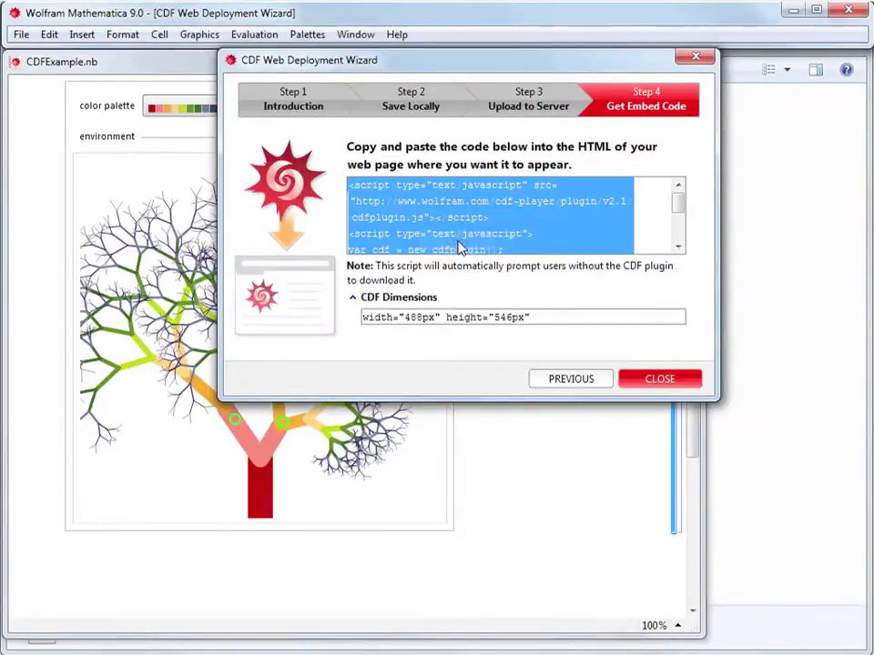
Step: Close the wizard, view FractalTrees.png in Photo Viewer, then right-click the CDF Video Blog Post file
left_click(653, 381)
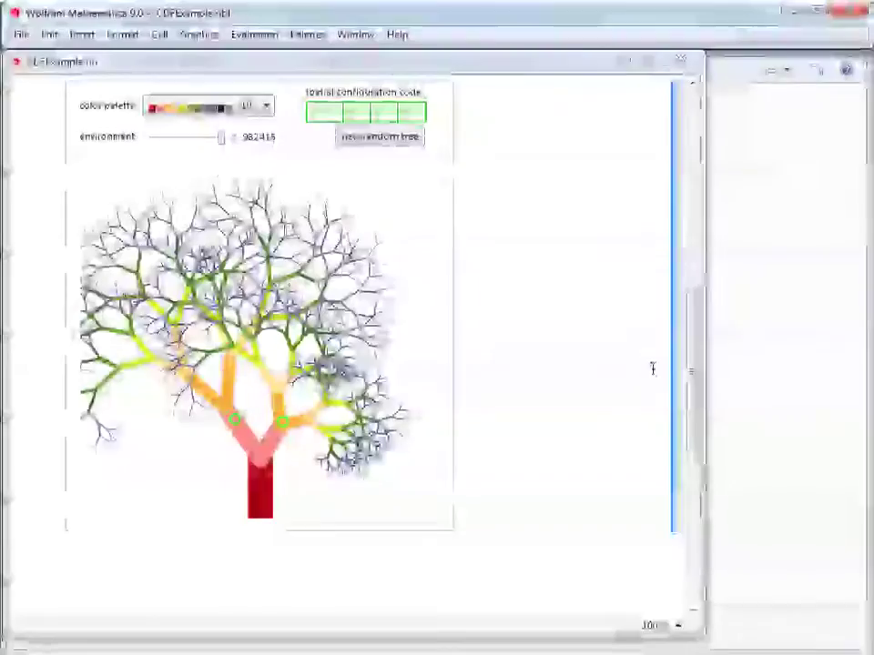
left_click(792, 12)
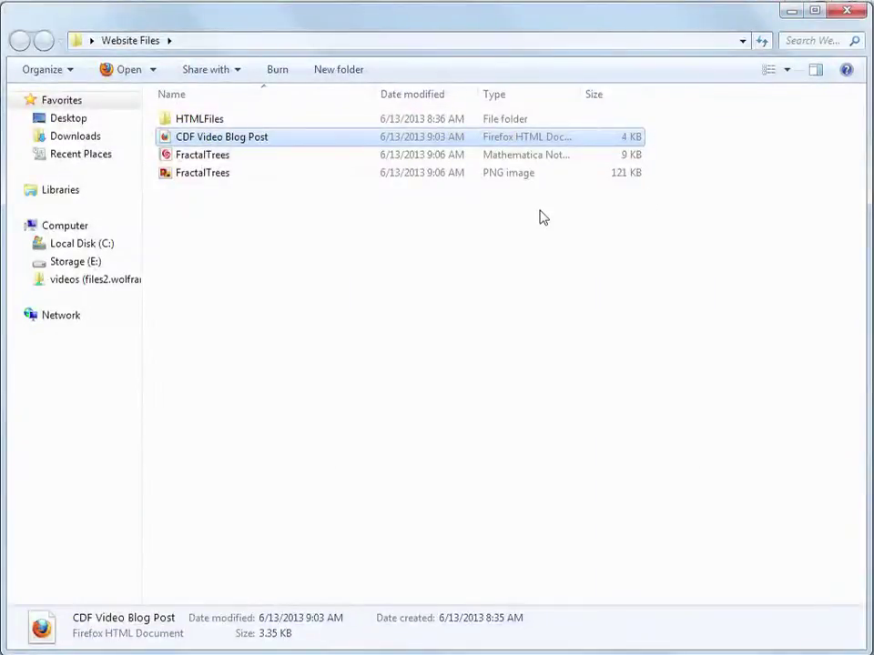
double_click(207, 178)
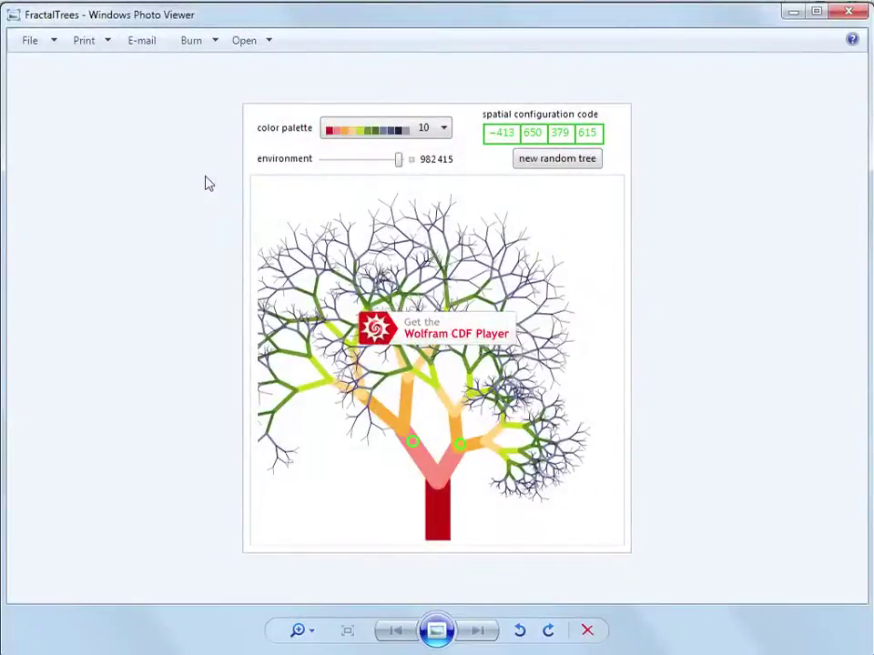
left_click(845, 14)
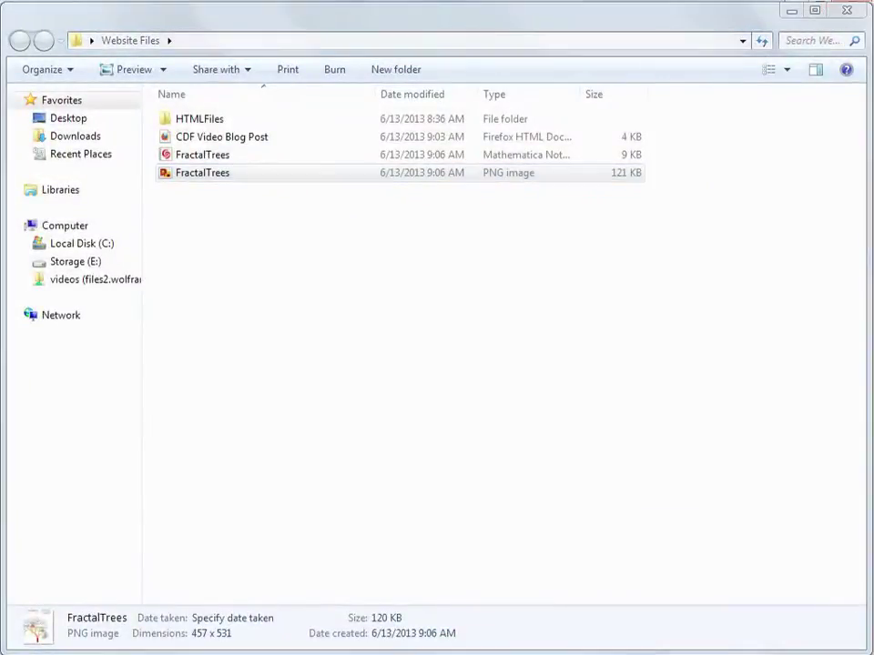
right_click(254, 139)
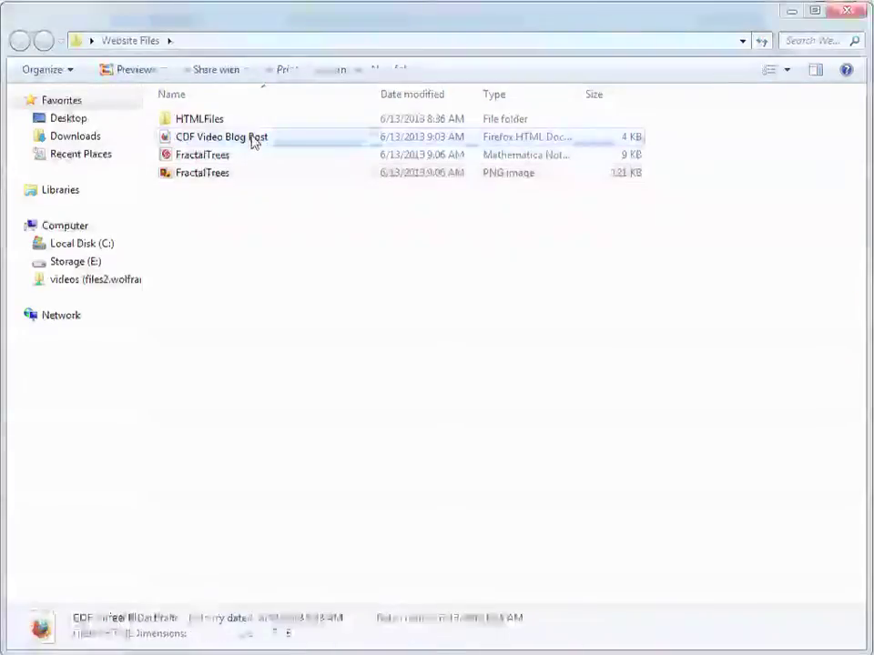
Step: Open CDF Video Blog Post in Notepad, save it with the FractalTrees.cdf embed script, and close it
mouse_move(324, 195)
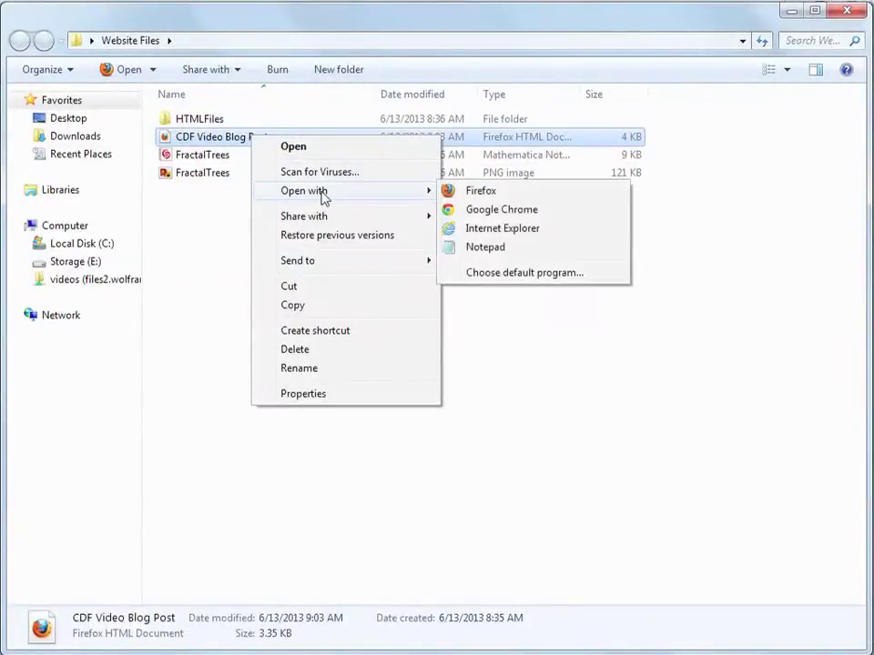
left_click(487, 248)
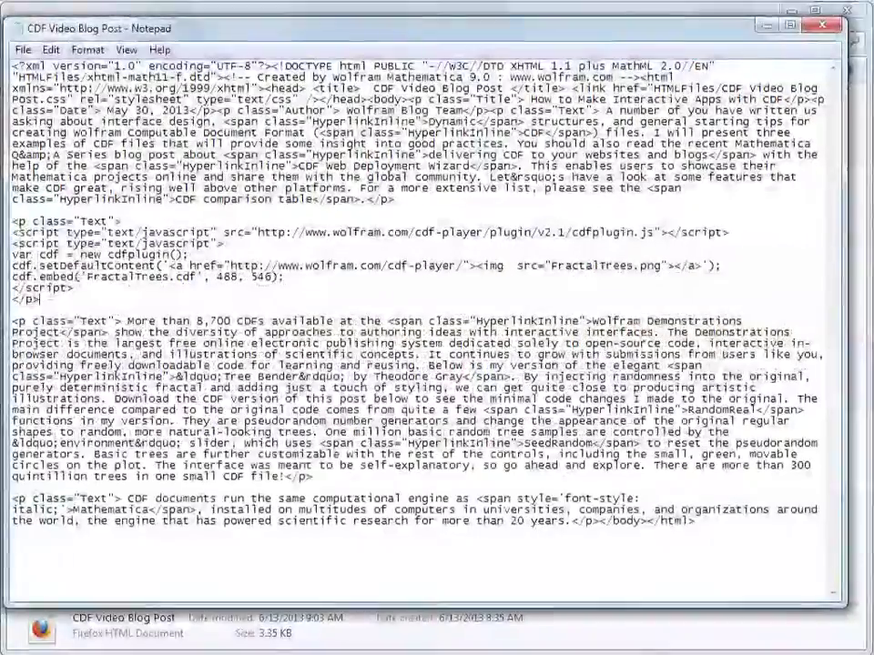
key("ctrl+s")
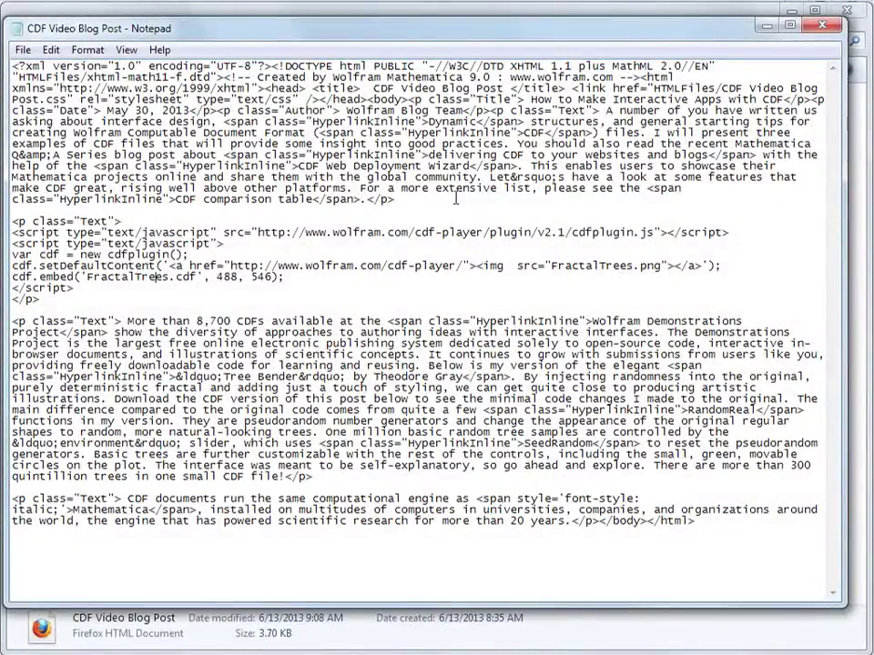
left_click(822, 28)
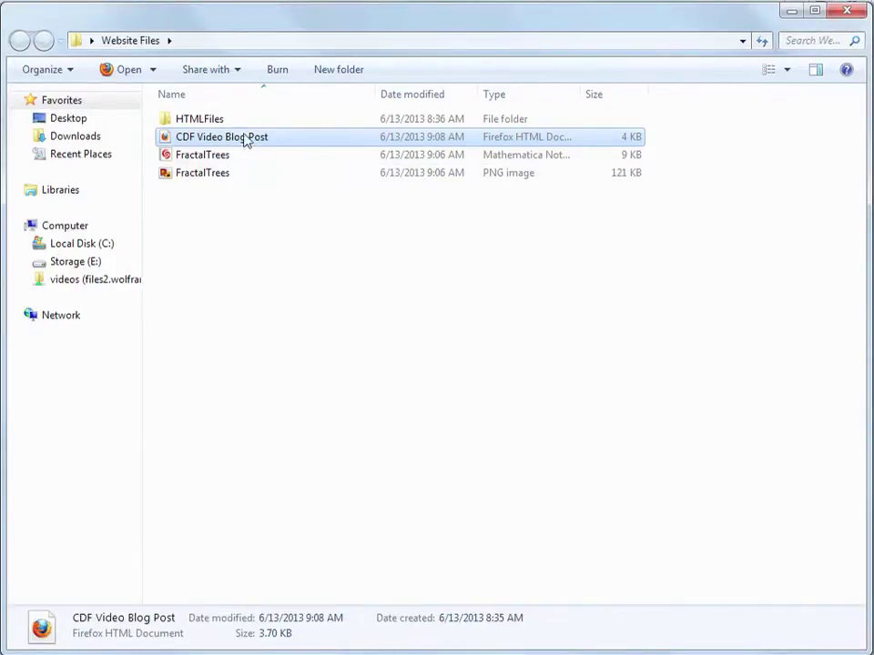
Step: Open the updated CDF Video Blog Post in Firefox to see the embedded fractal tree
double_click(248, 140)
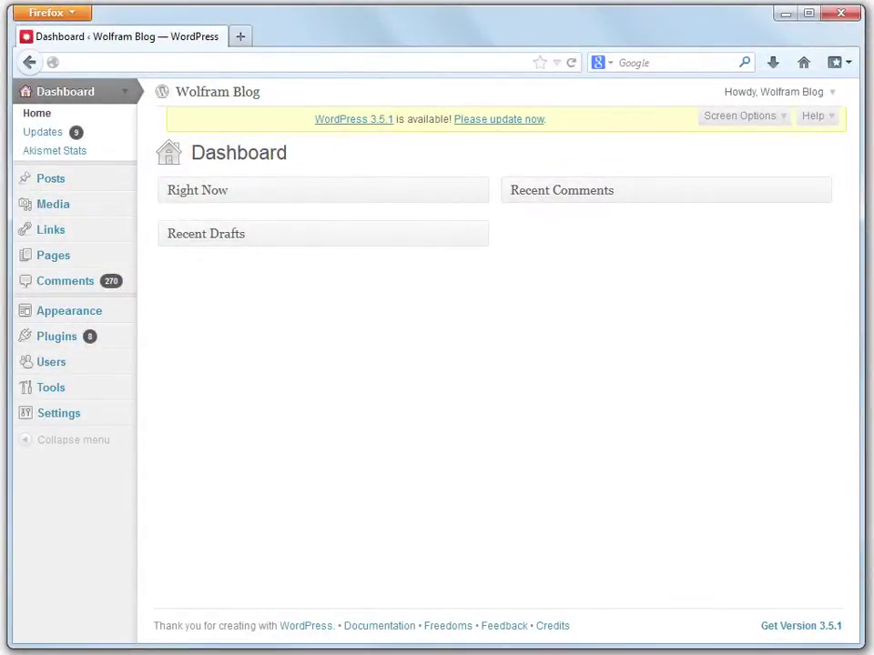
Step: Search Plugins > Add New for 'Wolfram CDF', finding WolframCDF 2.0 already installed
left_click(127, 341)
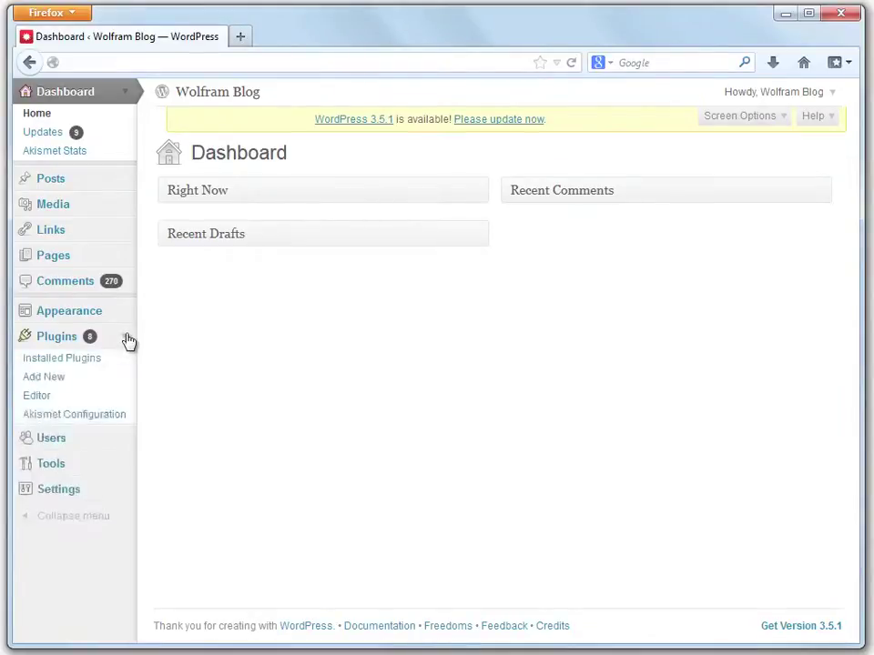
left_click(85, 386)
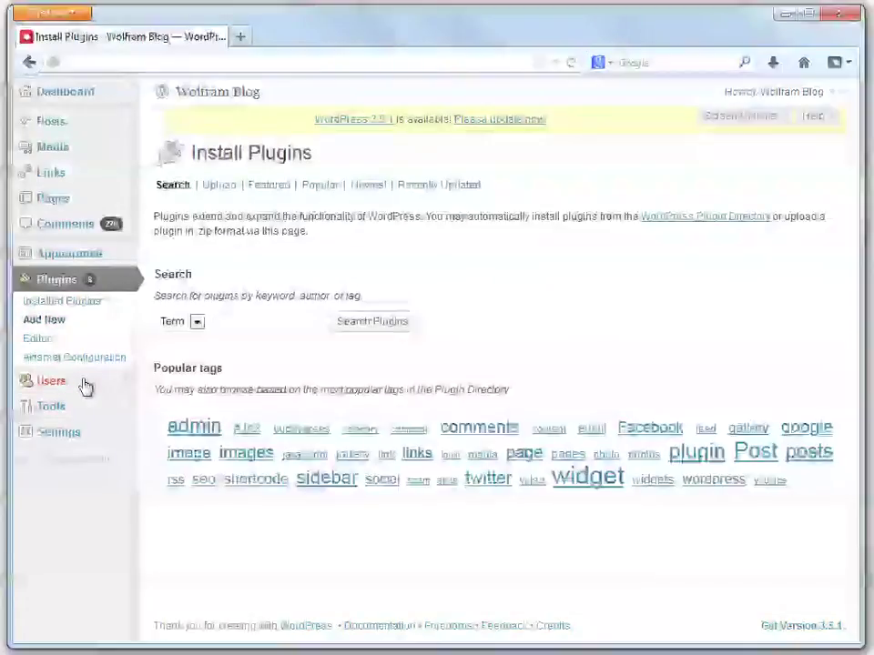
left_click(231, 321)
type("Wolfram CDF")
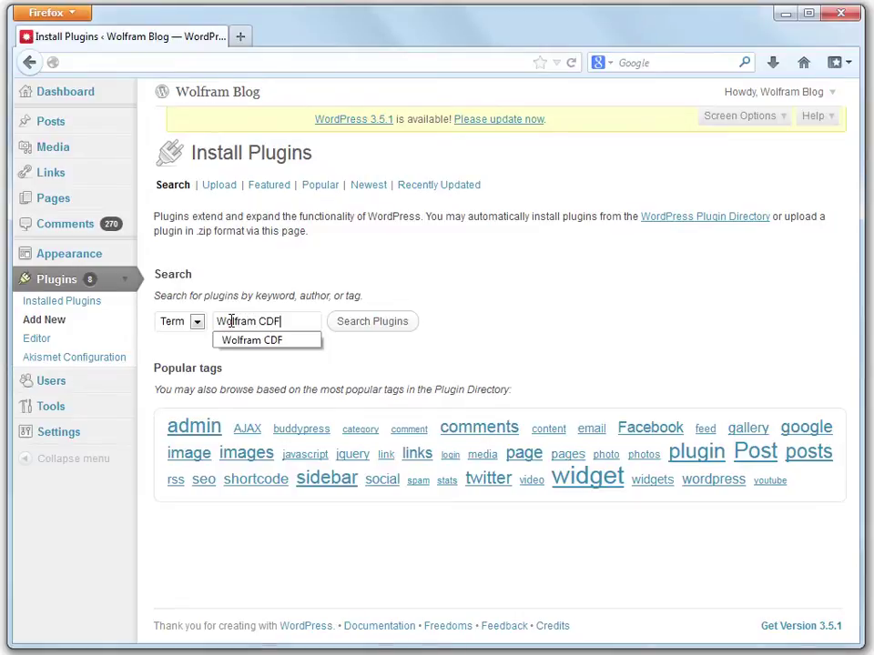
key("Return")
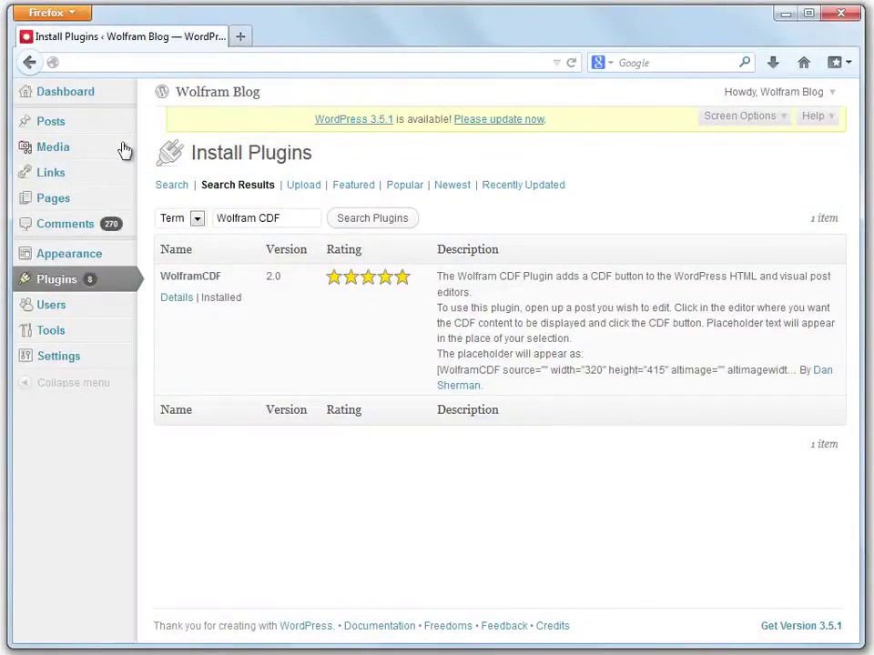
Step: Upload FractalTrees.cdf and FractalTrees.png to the WordPress media library and save them
mouse_move(121, 150)
left_click(43, 186)
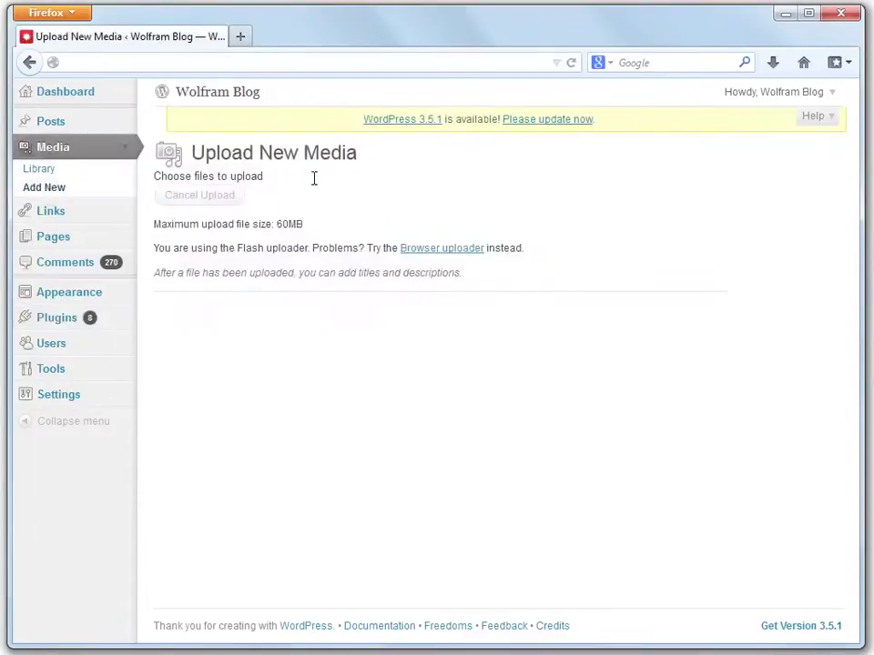
left_click(343, 189)
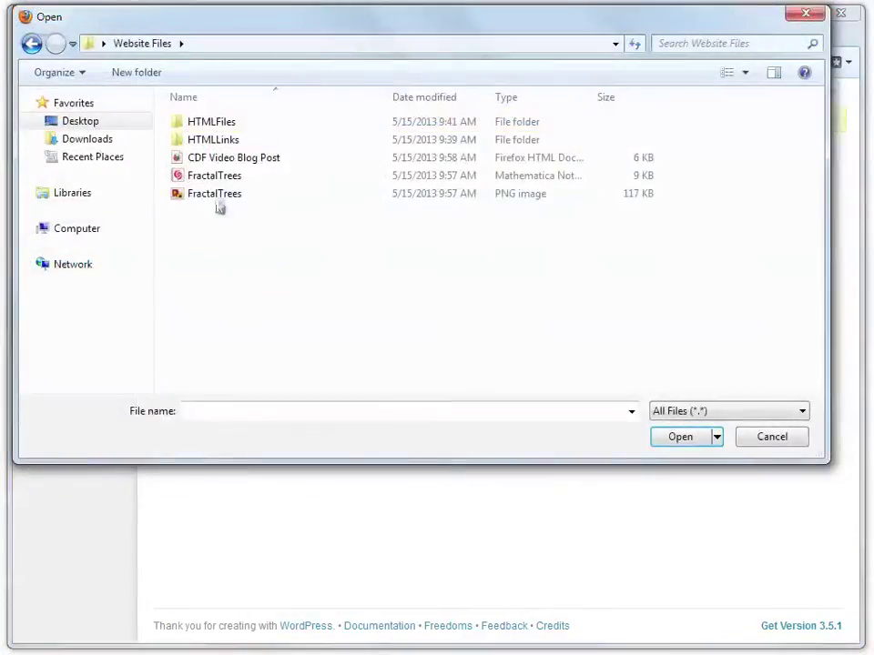
left_click_drag(219, 208, 210, 185)
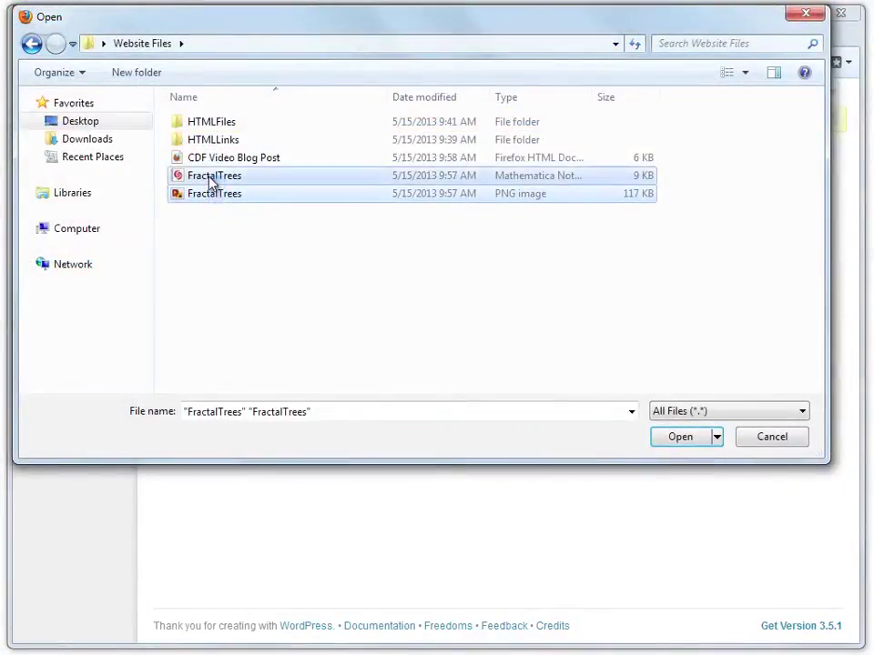
left_click(680, 436)
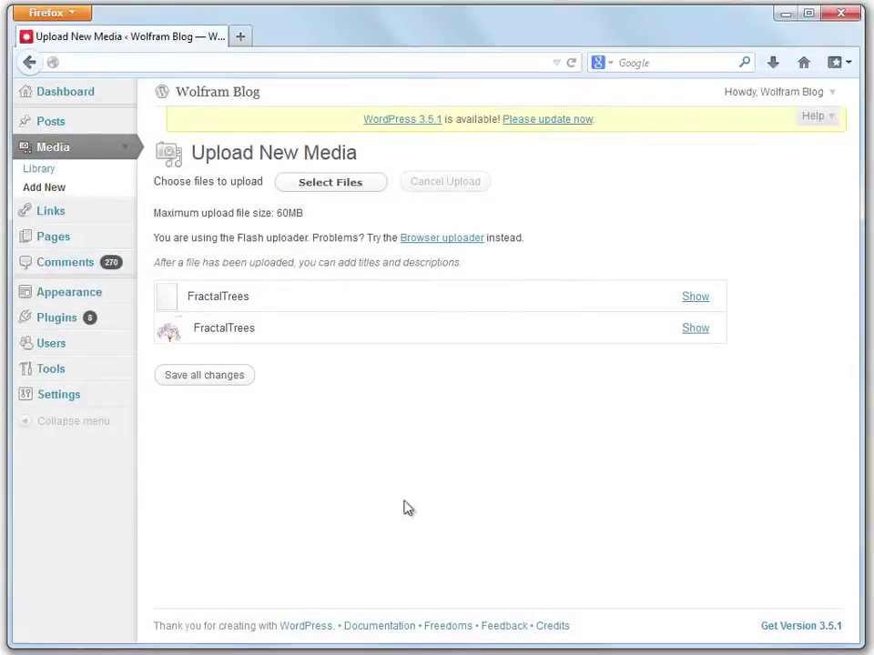
left_click(232, 385)
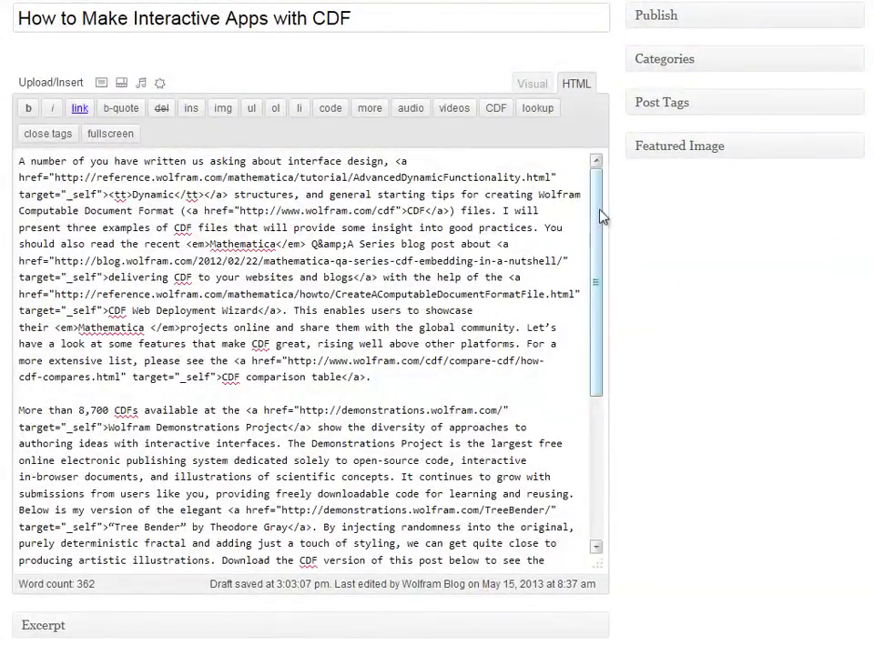
Step: Insert a WolframCDF shortcode on a new blank line after the "CDF file!" paragraph
scroll(550, 216, "down", 4)
scroll(603, 333, "down", 2)
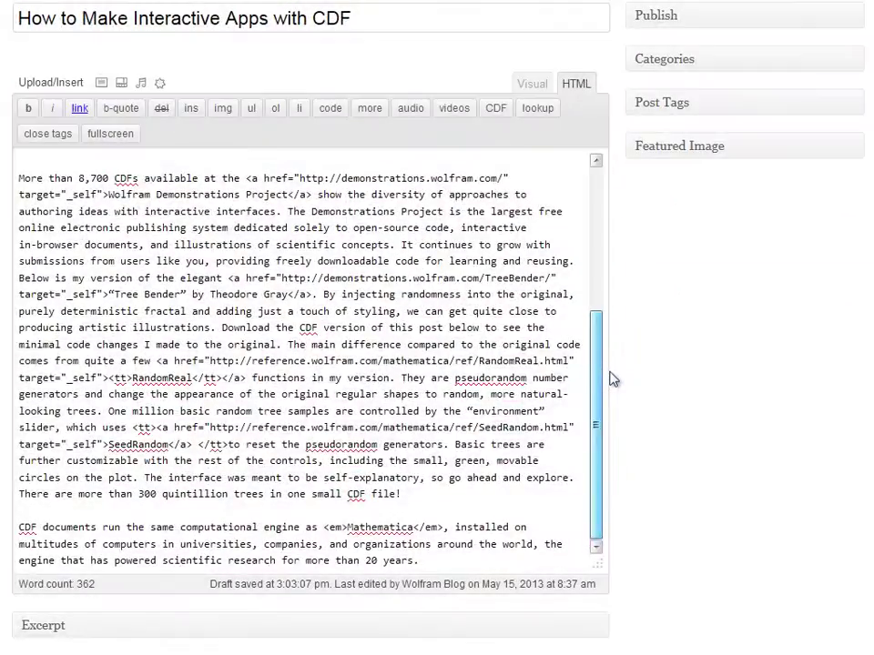
left_click(429, 496)
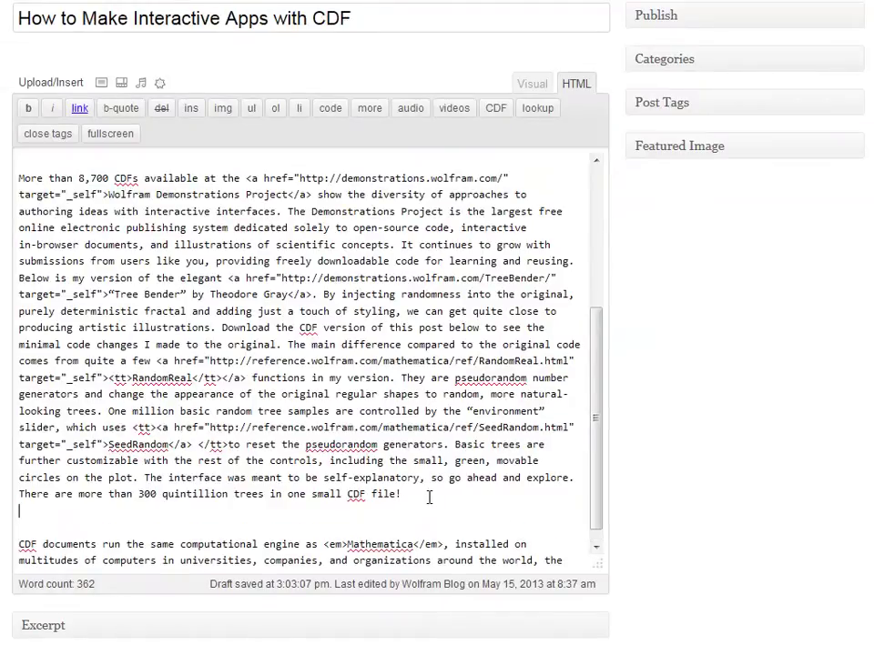
key("Return")
key("Return")
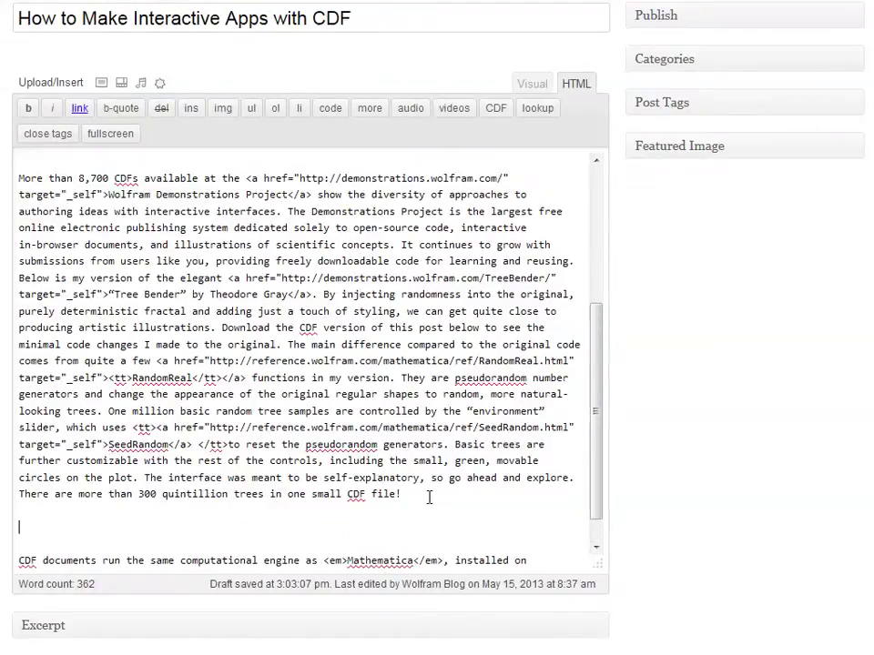
left_click(494, 110)
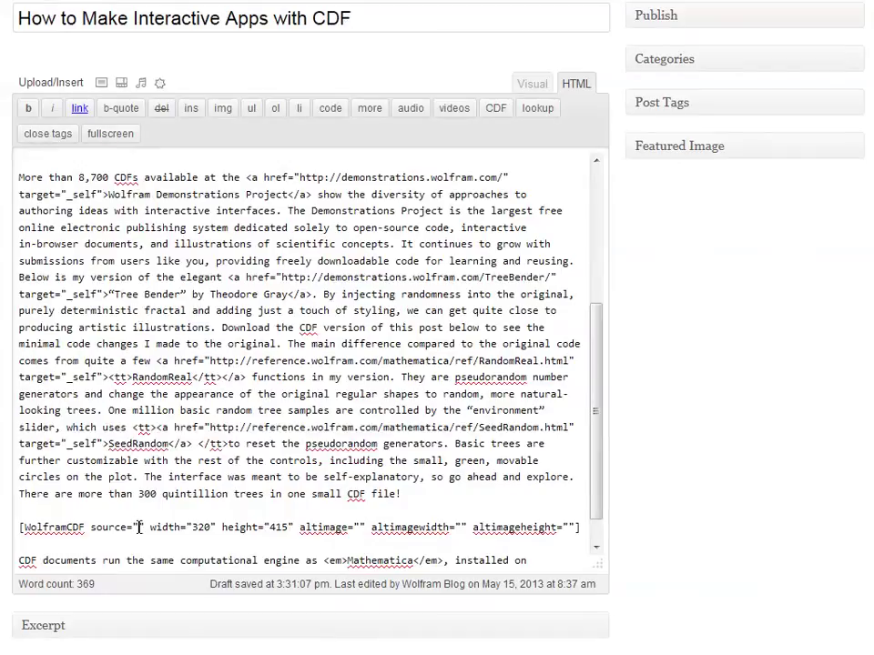
Step: Paste the FractalTrees.cdf URL as the shortcode source and set its size to 488 by 546
type("http://blog.wolfram.com/data/uploads/2013/05/FractalTrees.cdf")
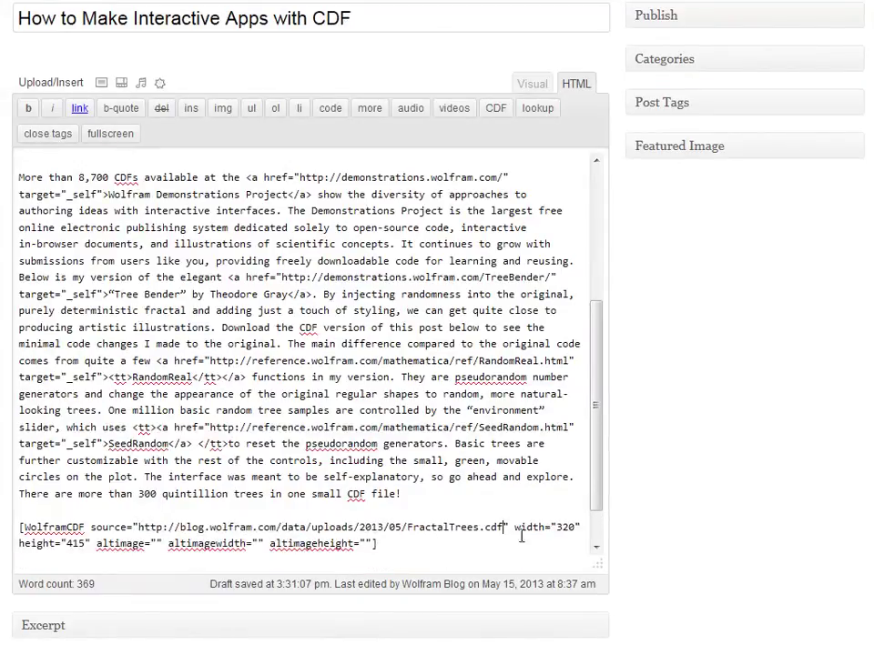
double_click(566, 527)
type("488")
double_click(76, 543)
type("526")
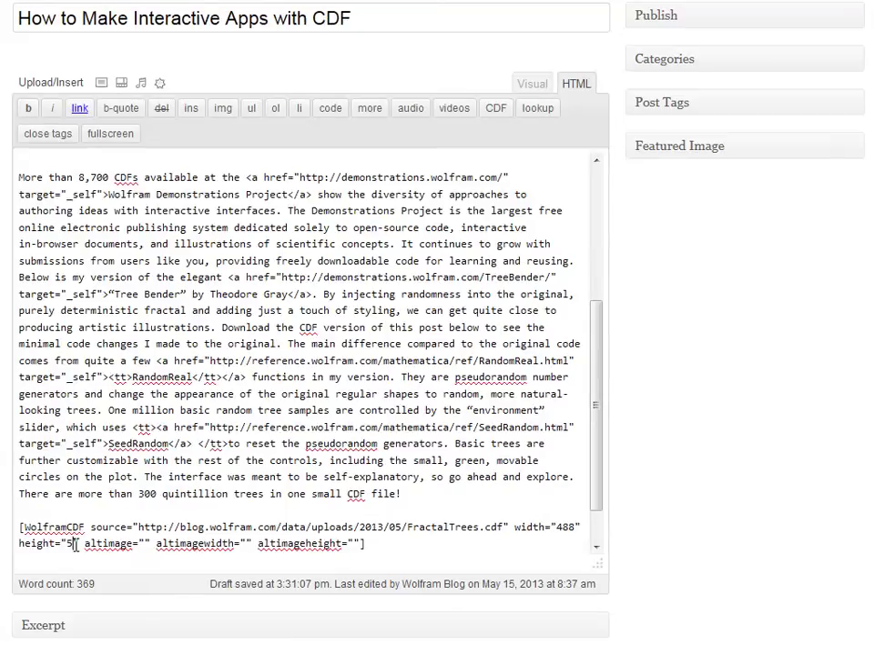
double_click(76, 544)
type("546")
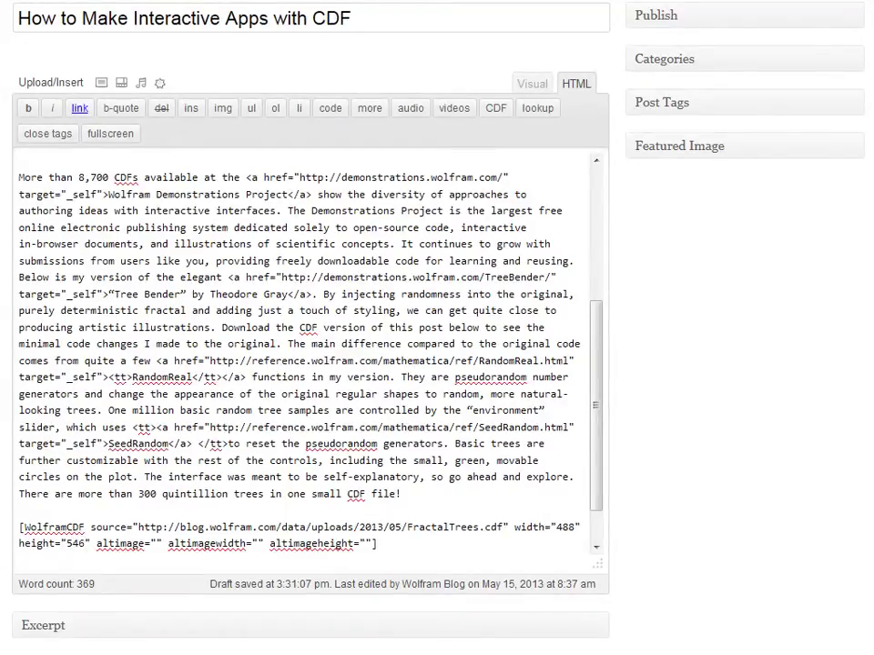
Step: Paste the FractalTrees.png URL as the alternate image, sized 457 by 531
left_click(156, 543)
type("http://blog.wolfram.com/data/uploads/2013/05/FractalTrees.png")
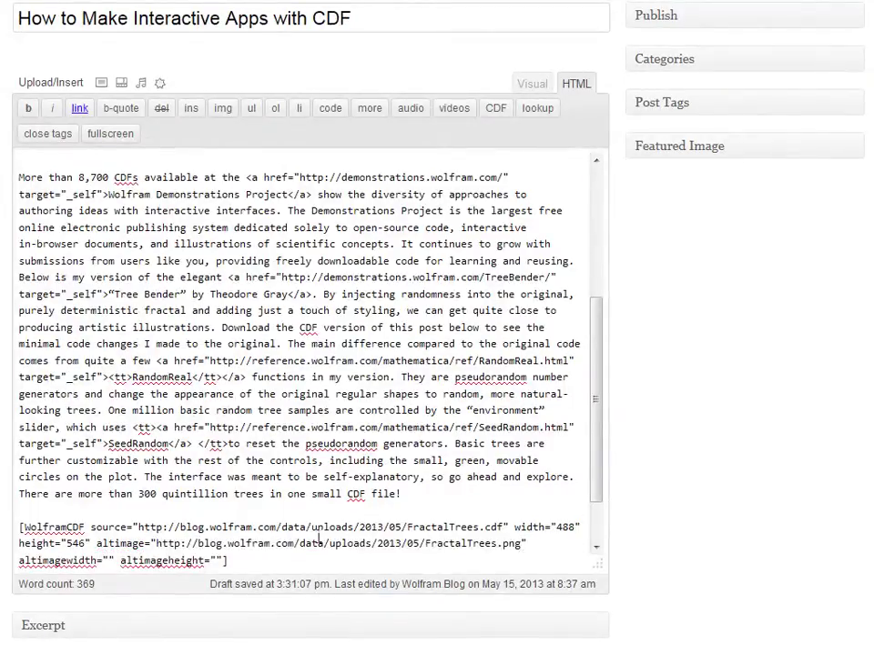
left_click(110, 561)
type("457")
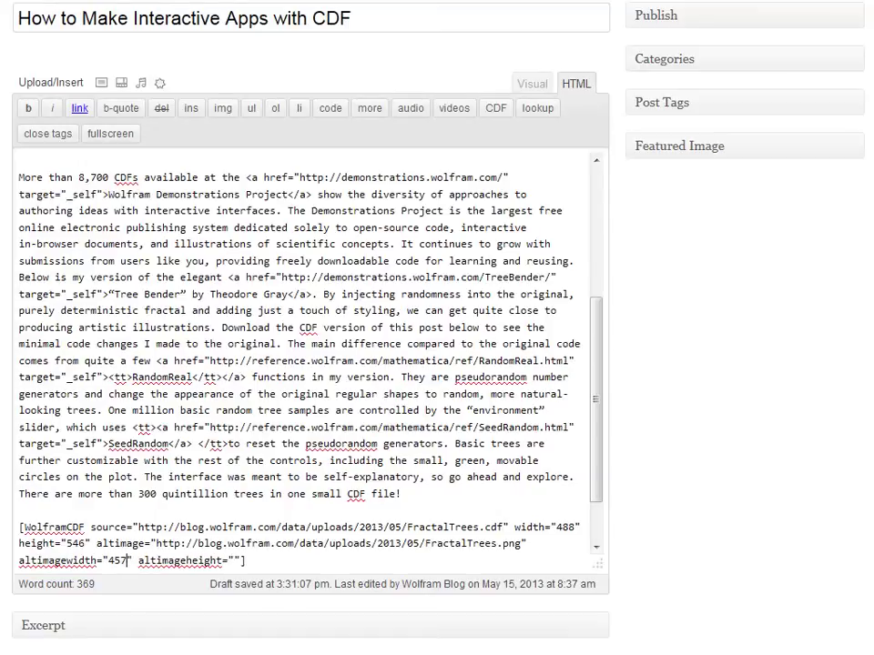
left_click(234, 561)
type("531")
Step: Preview the post and generate three new random trees in the embedded fractal CDF
left_click(854, 22)
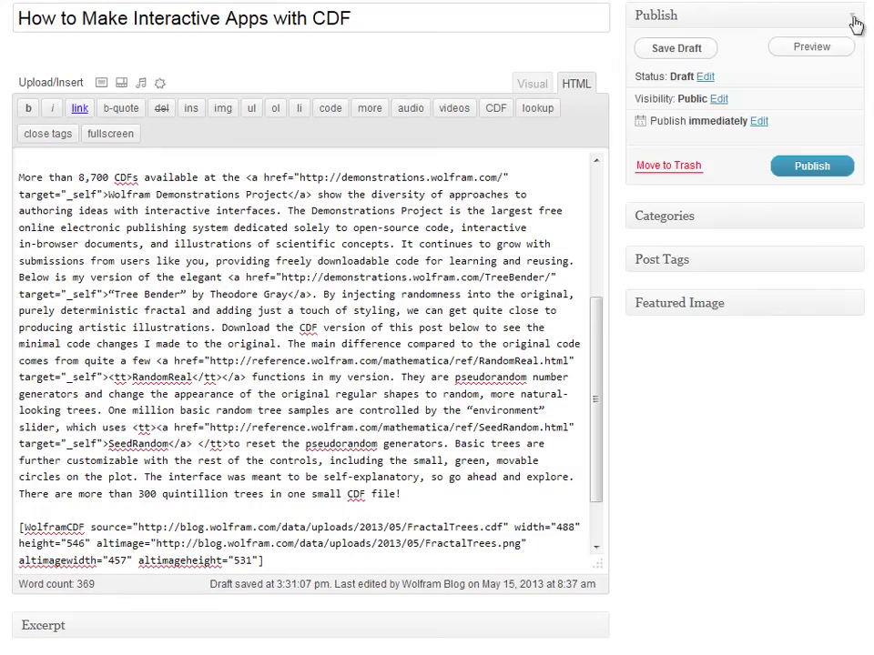
left_click(813, 47)
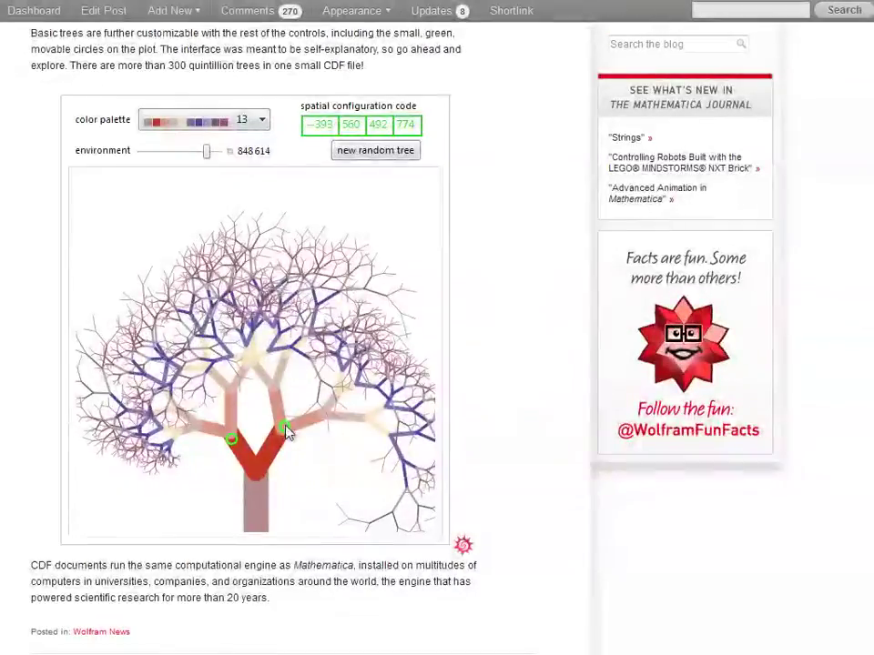
left_click(366, 156)
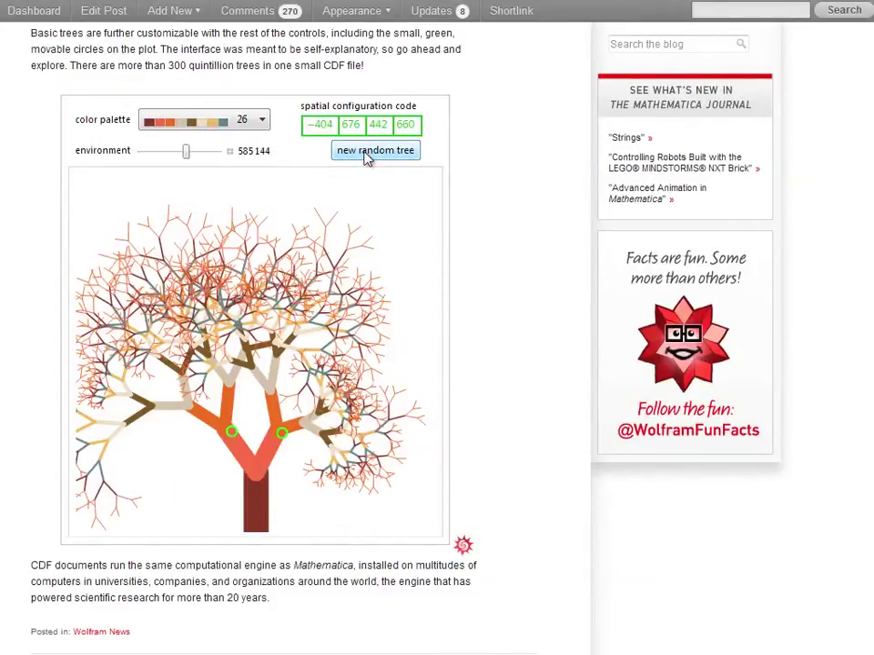
left_click(366, 156)
left_click(366, 156)
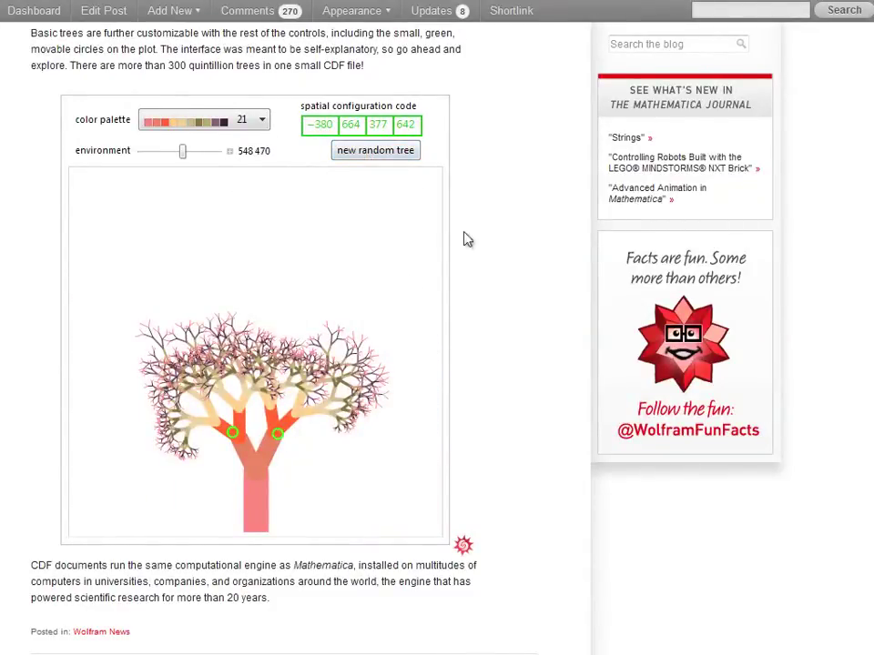